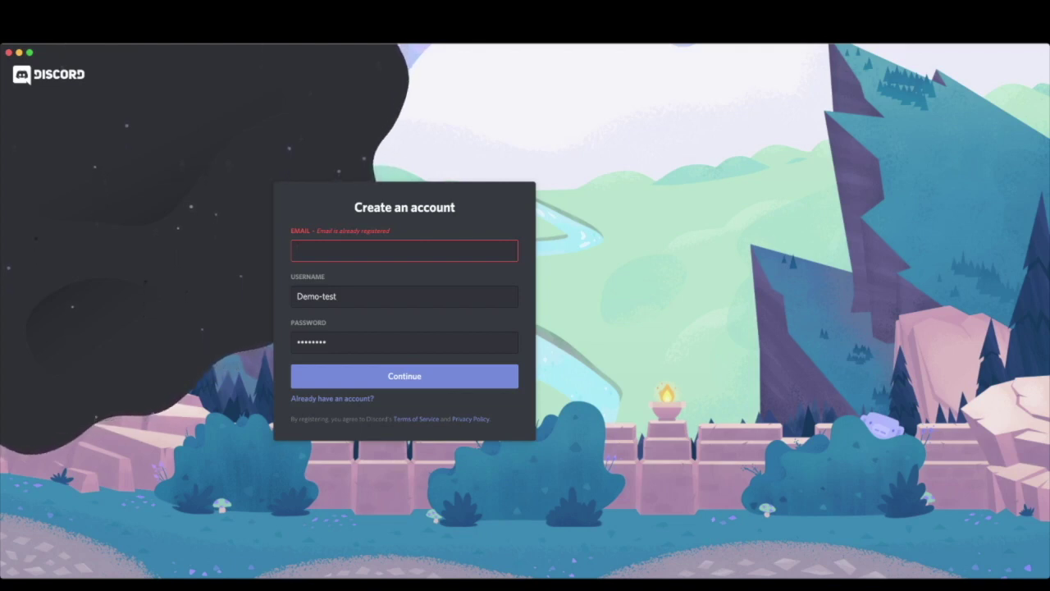
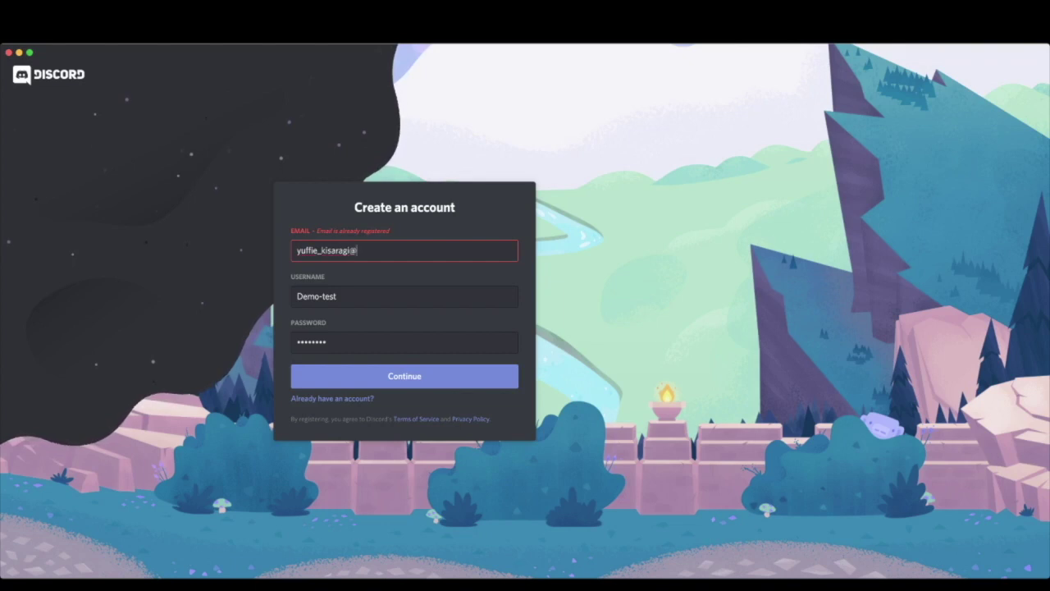
- Register with a new e-mail address, username KfestDemo and a password, then submit
{"action": "key", "text": "Tab"}
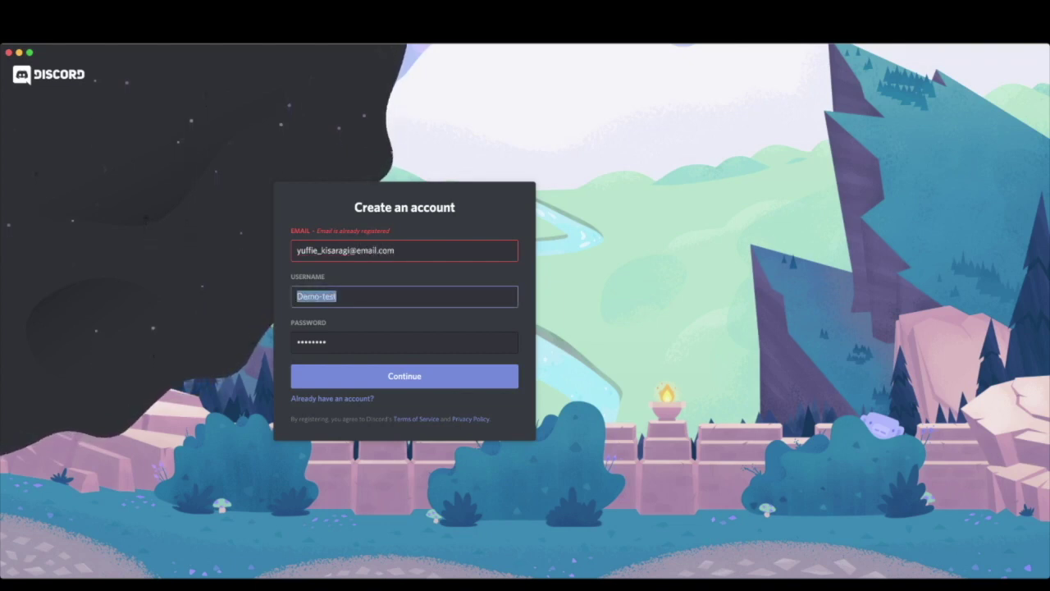
{"action": "type", "text": "Kfest"}
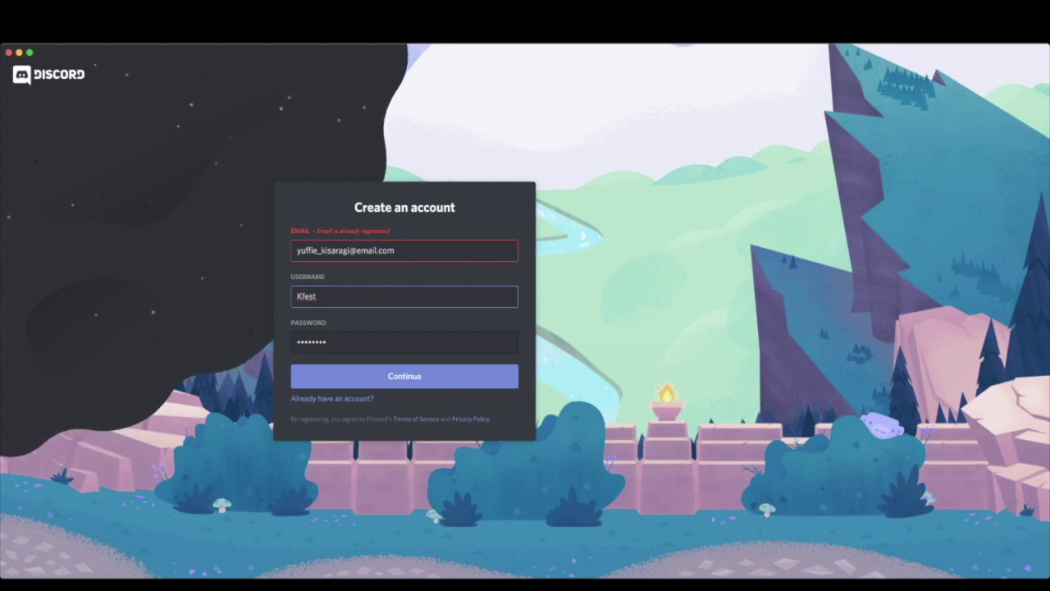
{"action": "type", "text": "Demo"}
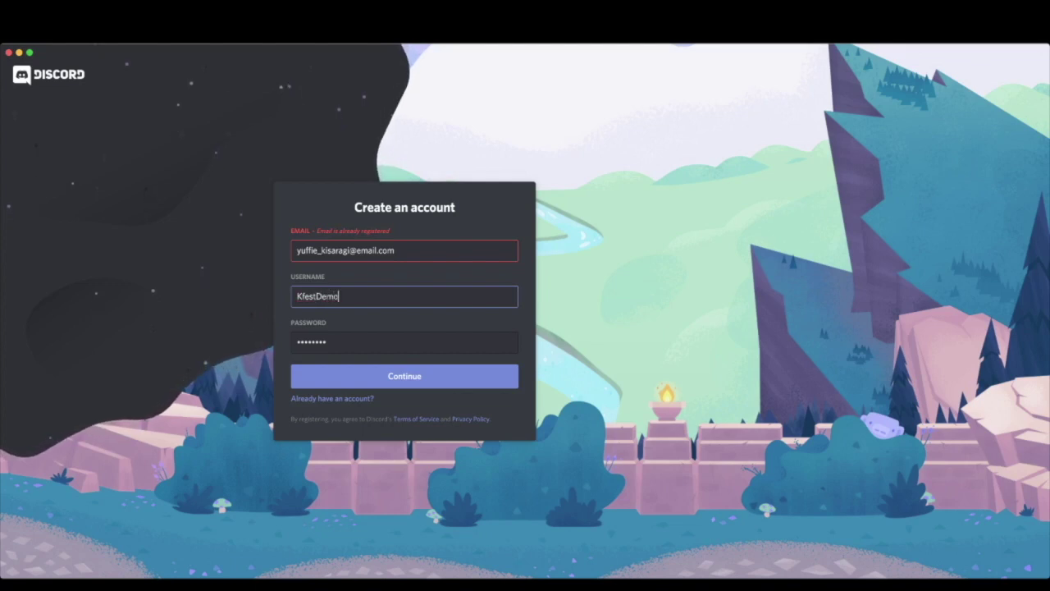
{"action": "key", "text": "Tab"}
{"action": "key", "text": "BackSpace"}
{"action": "type", "text": "•••••••••"}
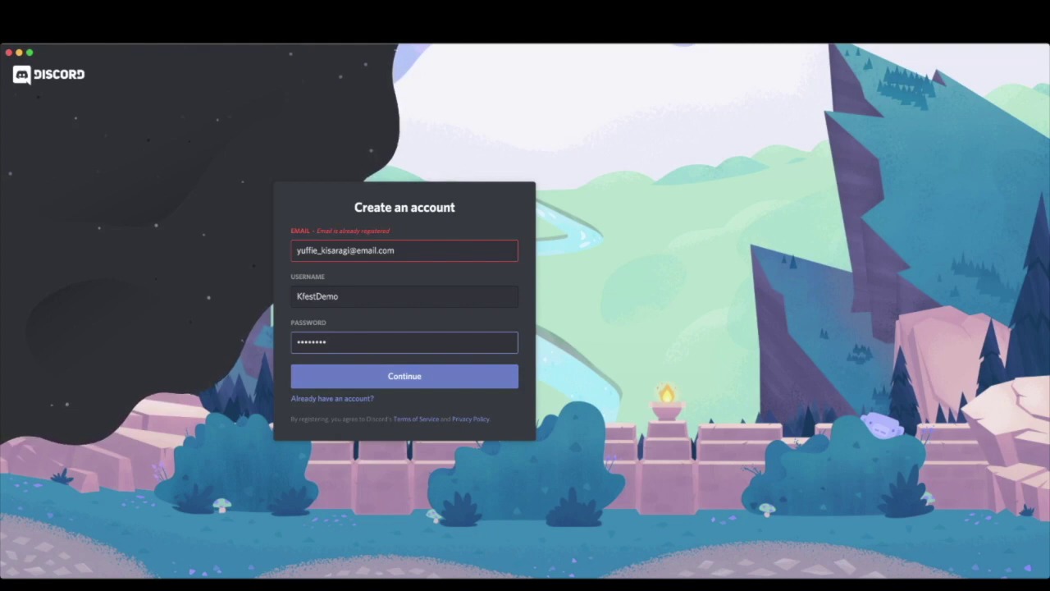
{"action": "key", "text": "Return"}
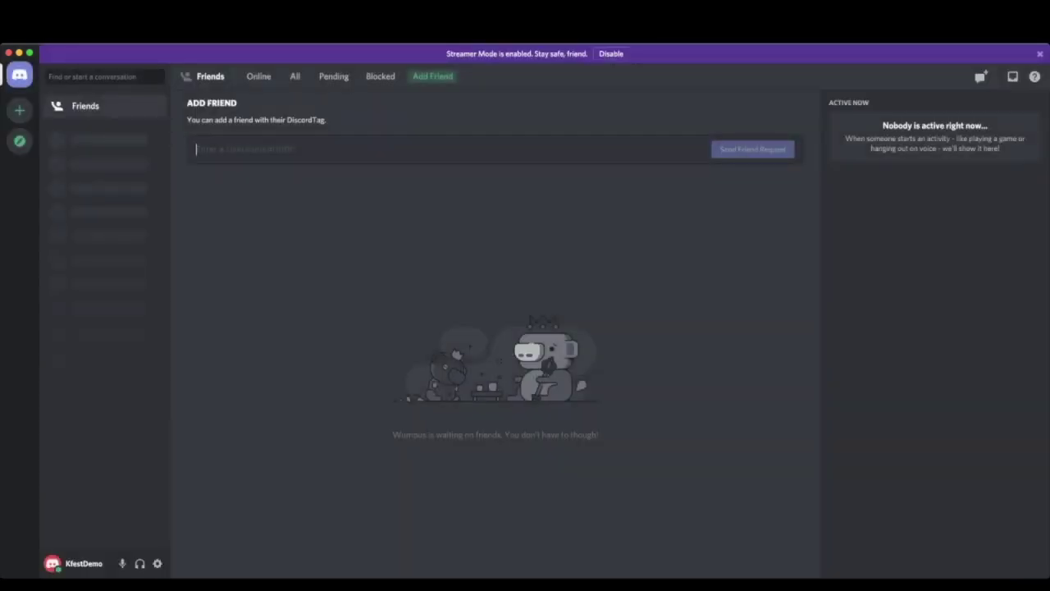
- Dismiss the purple Streamer Mode banner at the top of the Friends home
{"action": "left_click", "coordinate": [1039, 54]}
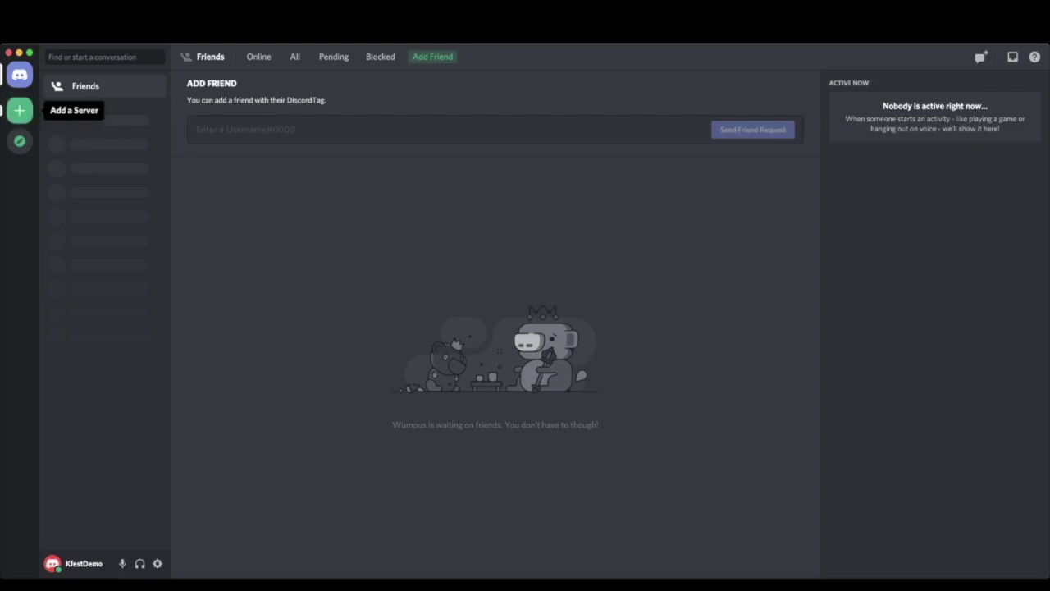
- Join the KansasFest server by pasting its invite link into Join a server
{"action": "left_click", "coordinate": [19, 110]}
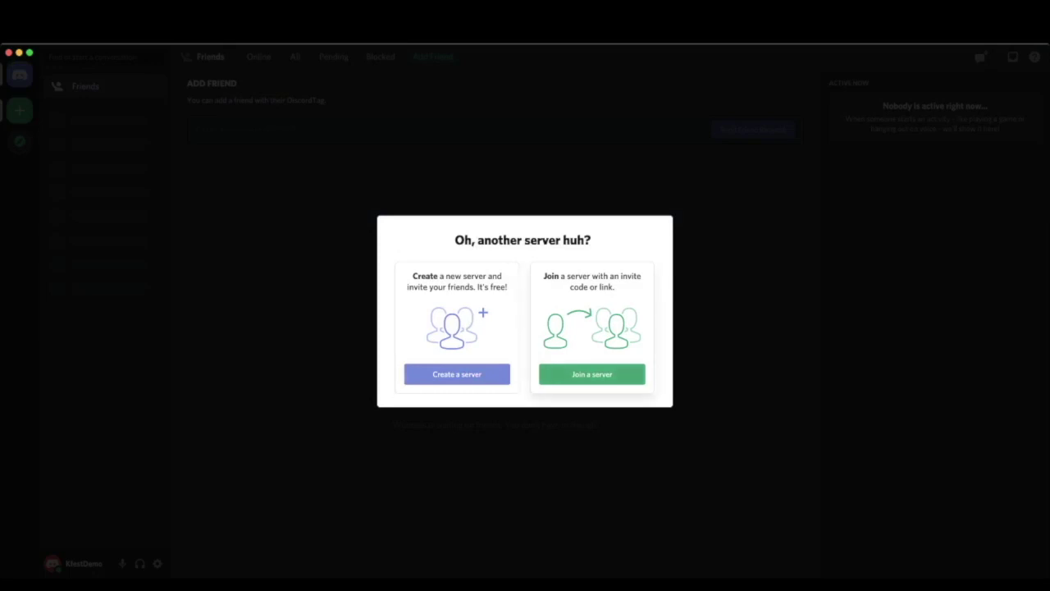
{"action": "left_click", "coordinate": [591, 374]}
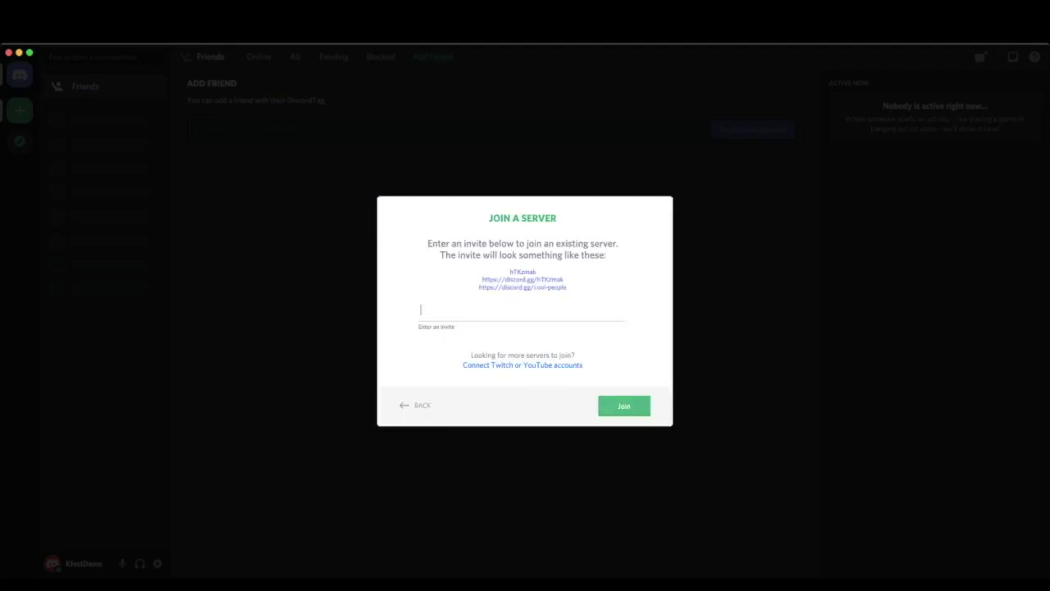
{"action": "type", "text": "https://discord.gg/8kkwVE"}
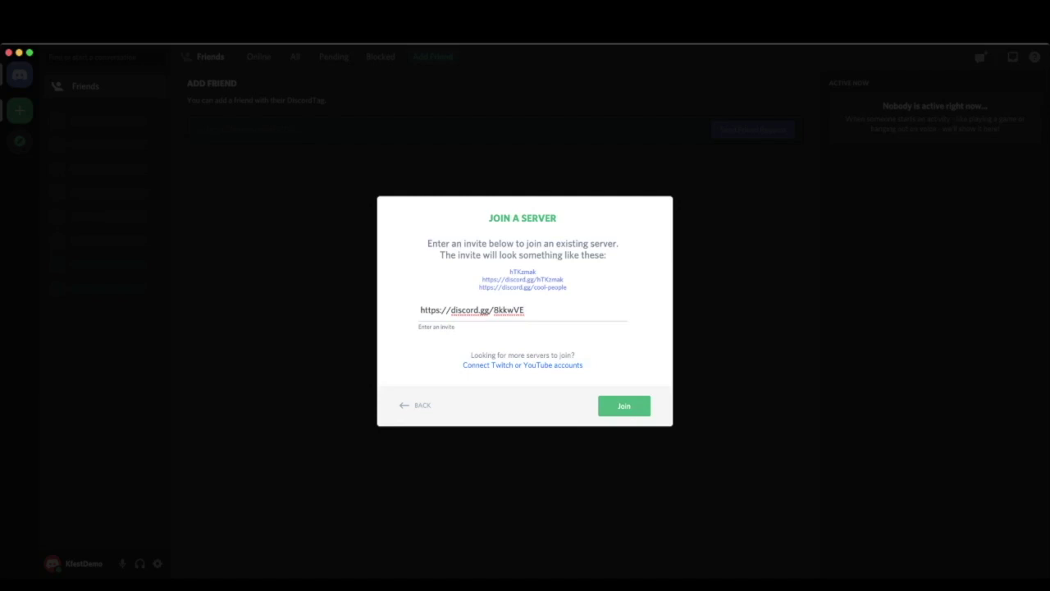
{"action": "left_click", "coordinate": [623, 405]}
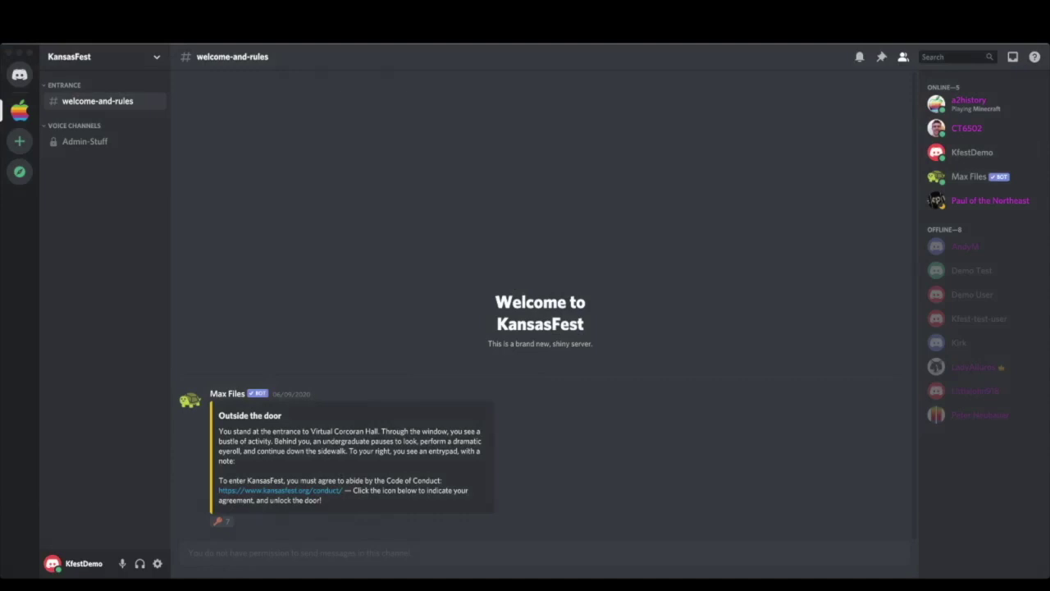
- Bring the Discord window back into focus
{"action": "left_click", "coordinate": [167, 133]}
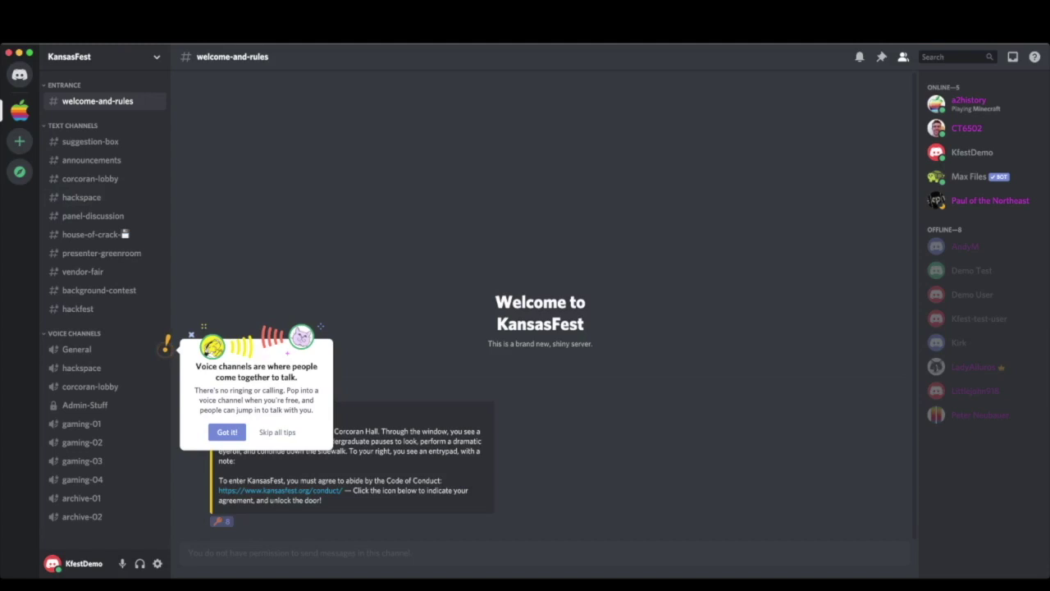
- Close the voice channels tip and switch to the #panel-discussion channel
{"action": "key", "text": "Escape"}
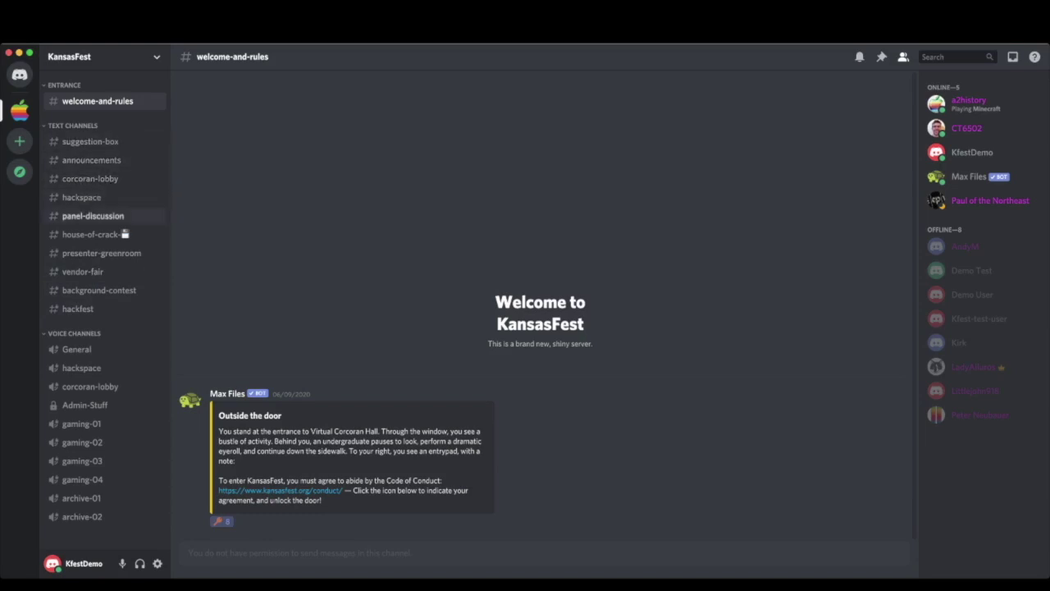
{"action": "left_click", "coordinate": [93, 215]}
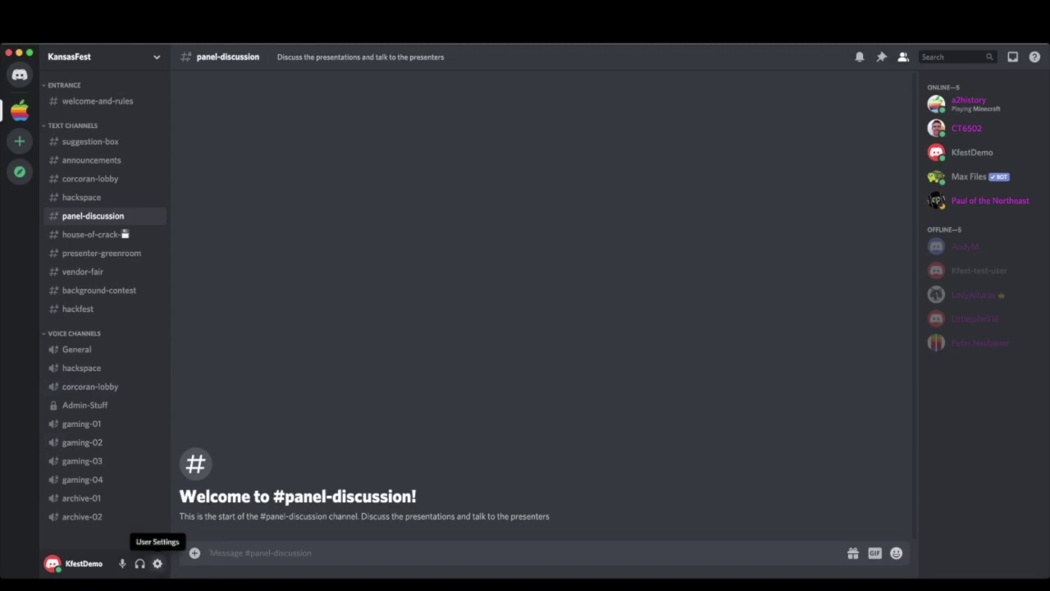
- Open User Settings from the gear icon at the bottom left
{"action": "left_click", "coordinate": [156, 563]}
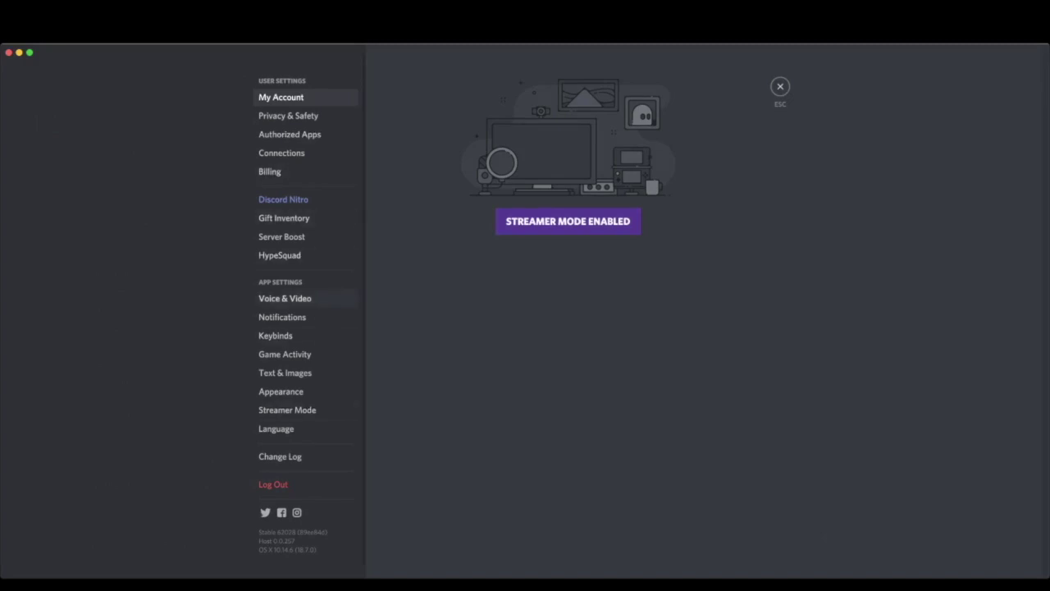
- In Voice & Video, set input to Built-in Microphone and output to Built-in Output
{"action": "left_click", "coordinate": [285, 297]}
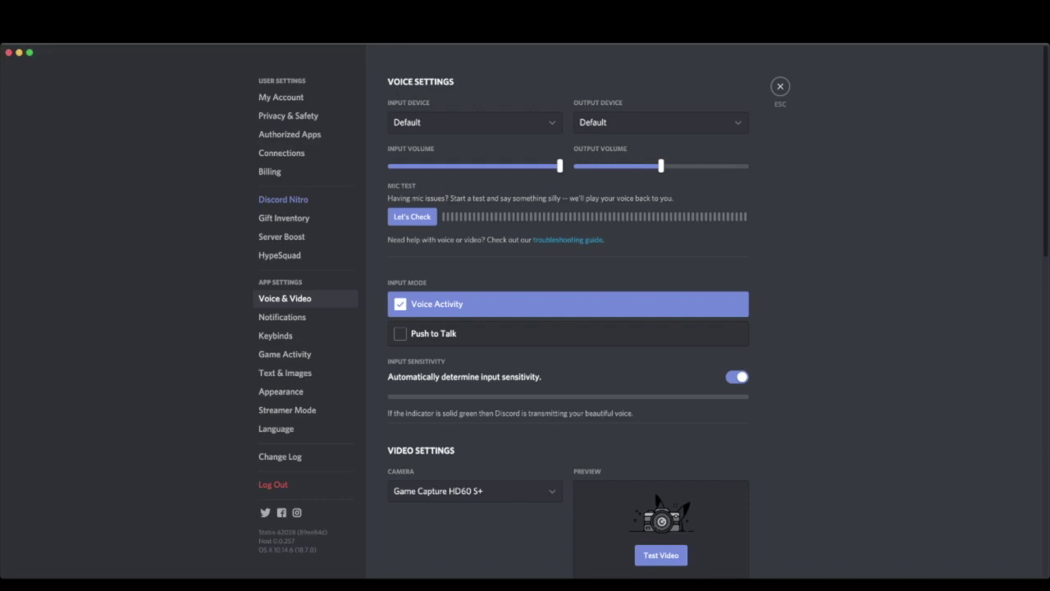
{"action": "left_click", "coordinate": [474, 122]}
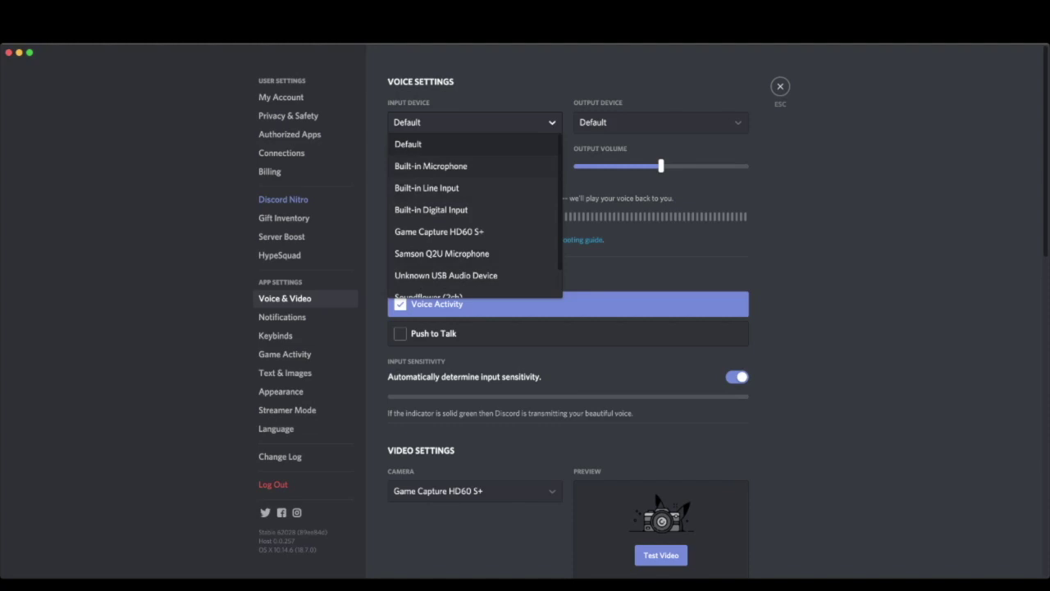
{"action": "left_click", "coordinate": [431, 165]}
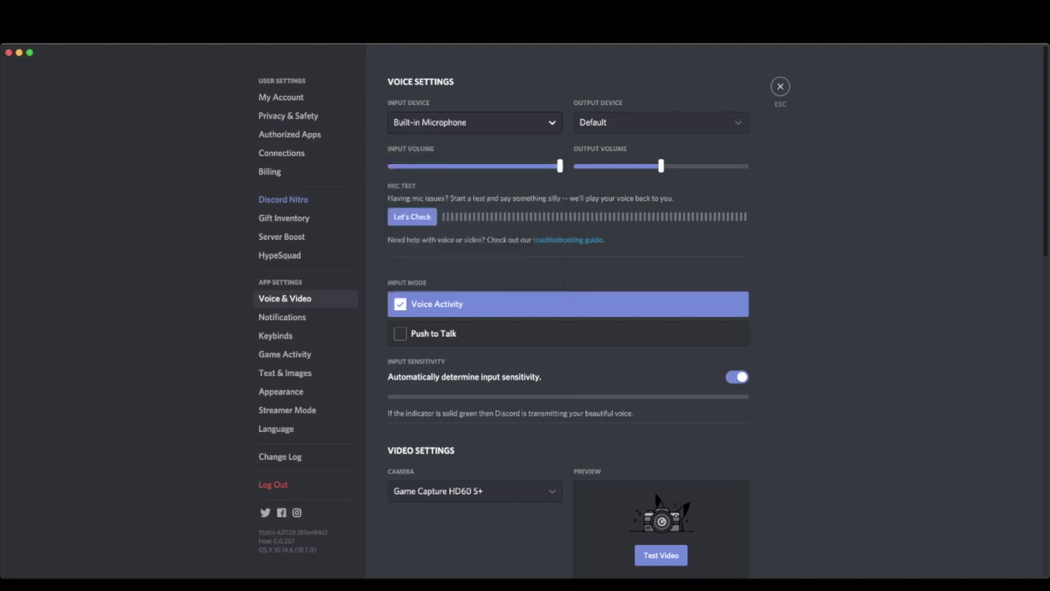
{"action": "left_click", "coordinate": [661, 123]}
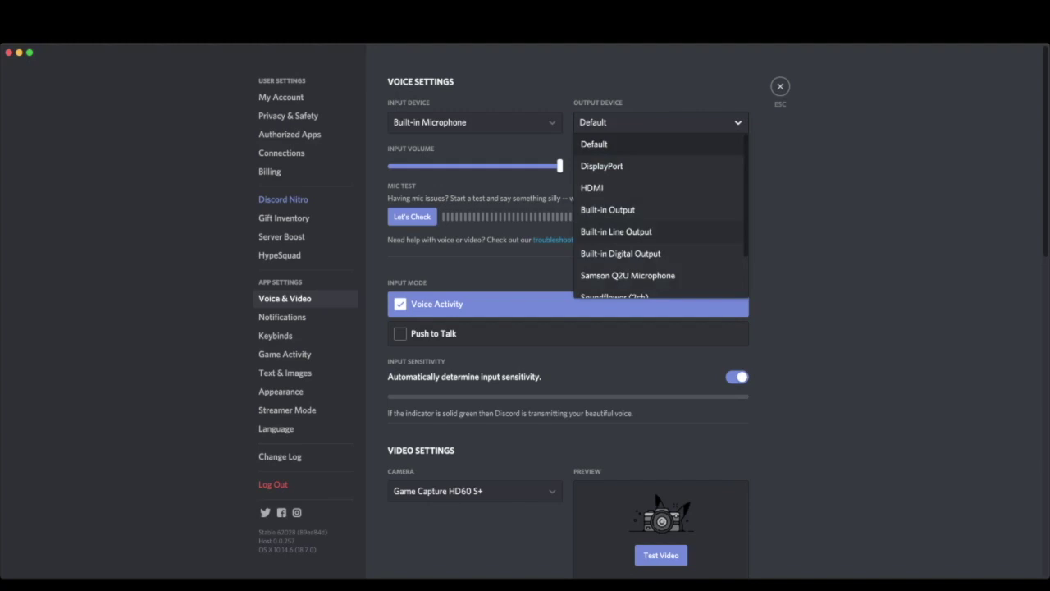
{"action": "scroll", "coordinate": [661, 216], "scroll_direction": "down", "scroll_amount": 2}
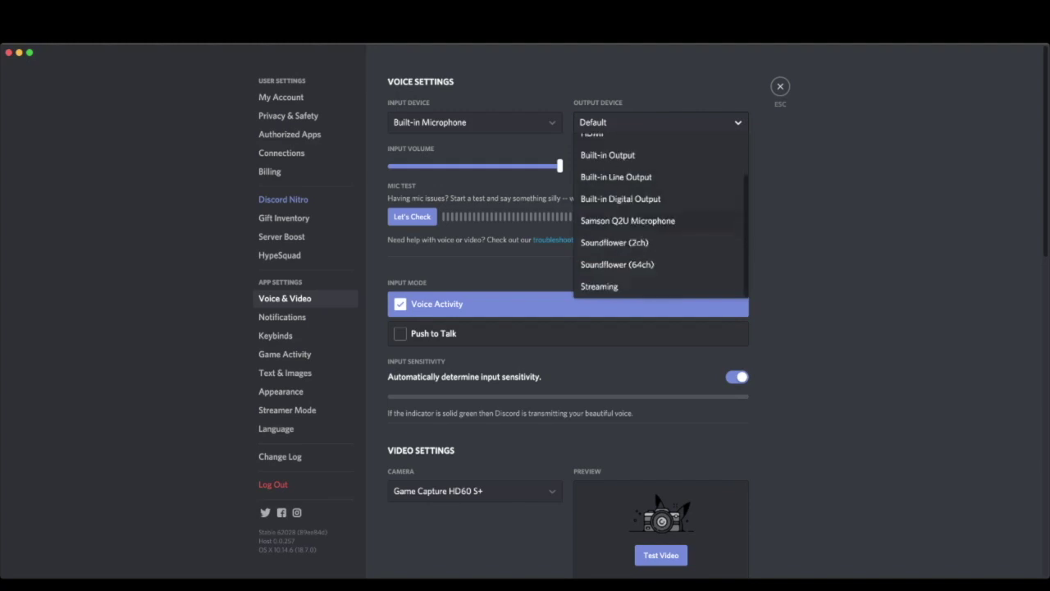
{"action": "scroll", "coordinate": [661, 216], "scroll_direction": "up", "scroll_amount": 2}
{"action": "left_click", "coordinate": [660, 212]}
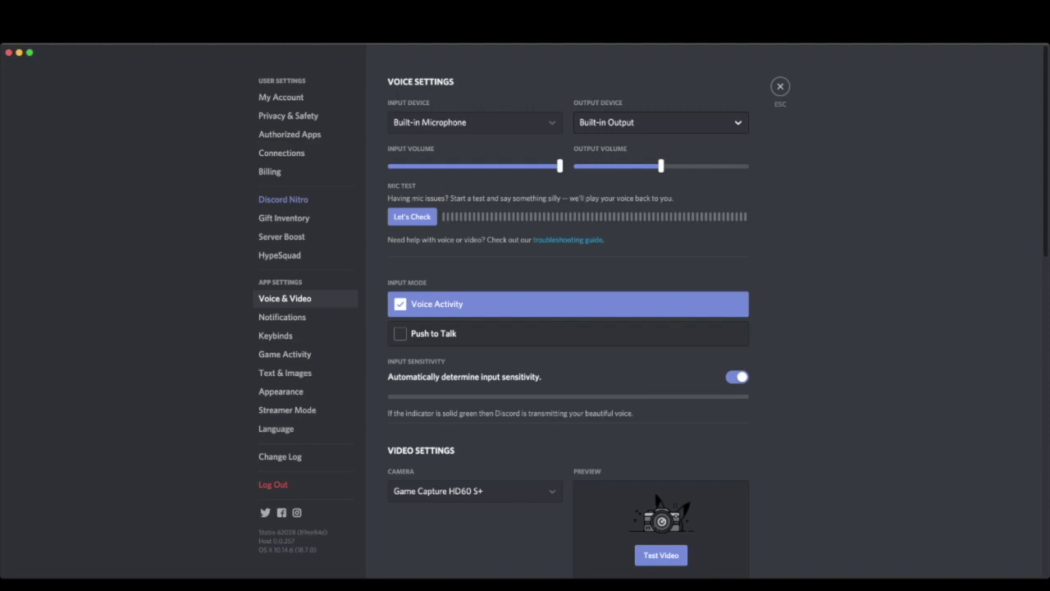
- Choose USB Camera as the video camera under Video Settings
{"action": "scroll", "coordinate": [568, 312], "scroll_direction": "down", "scroll_amount": 2}
{"action": "scroll", "coordinate": [568, 312], "scroll_direction": "down", "scroll_amount": 10}
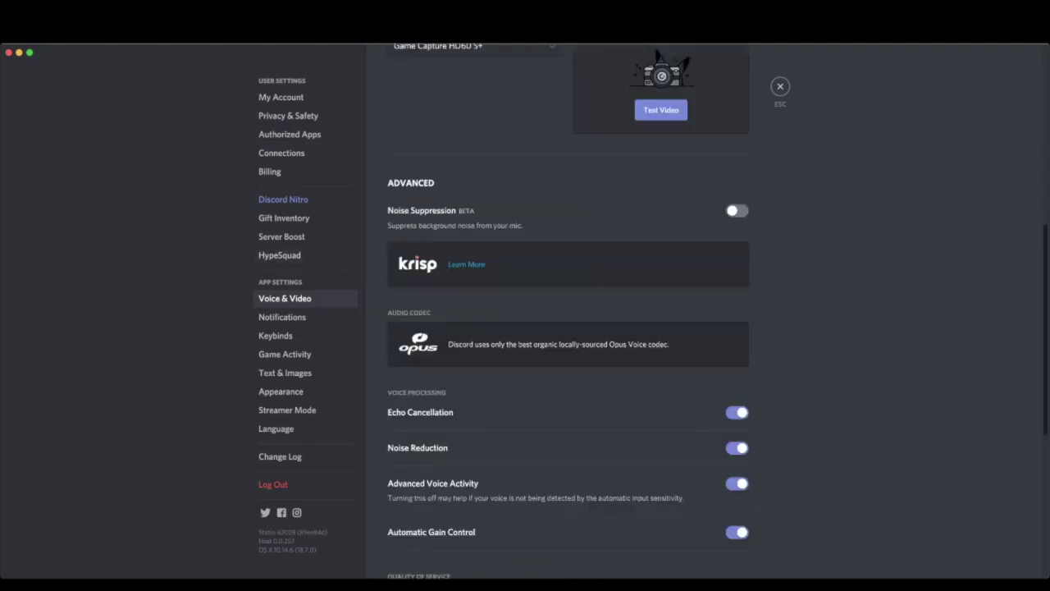
{"action": "scroll", "coordinate": [567, 311], "scroll_direction": "up", "scroll_amount": 5}
{"action": "left_click", "coordinate": [474, 227]}
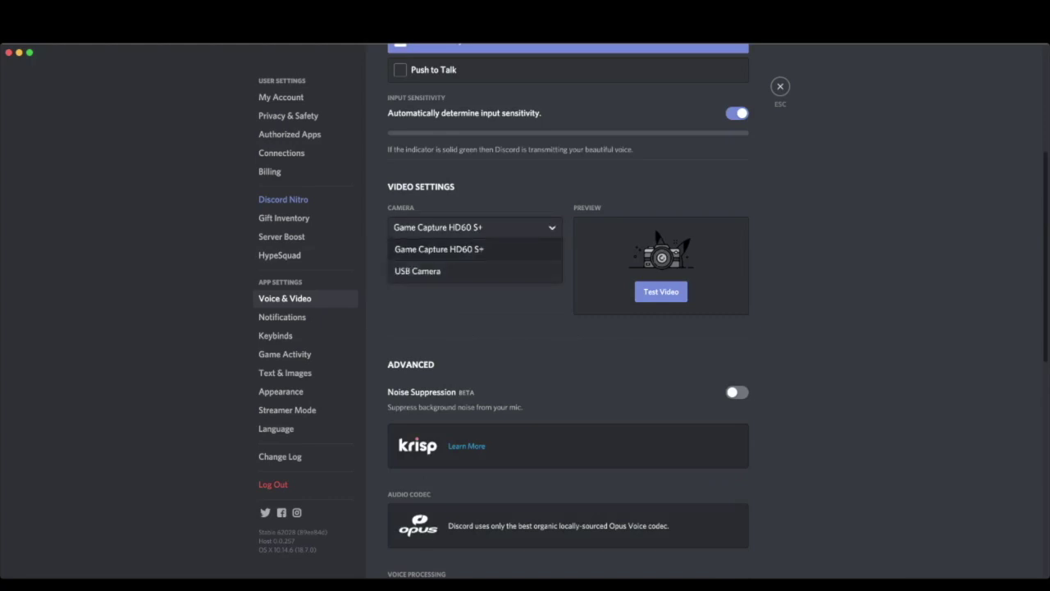
{"action": "left_click", "coordinate": [418, 271]}
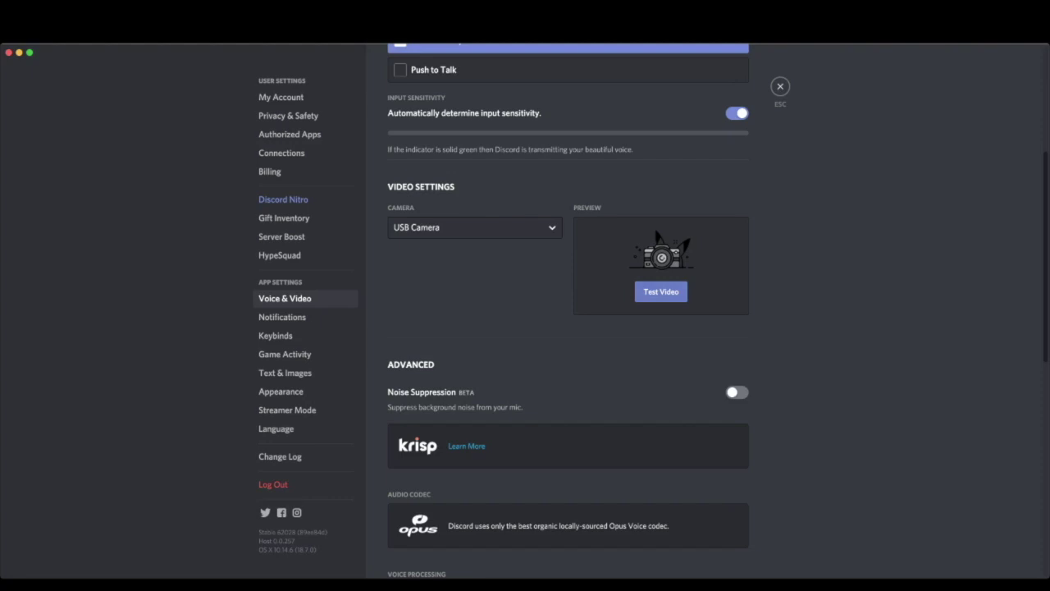
- Close User Settings to return to the #panel-discussion channel
{"action": "scroll", "coordinate": [568, 328], "scroll_direction": "down", "scroll_amount": 2}
{"action": "scroll", "coordinate": [568, 328], "scroll_direction": "up", "scroll_amount": 5}
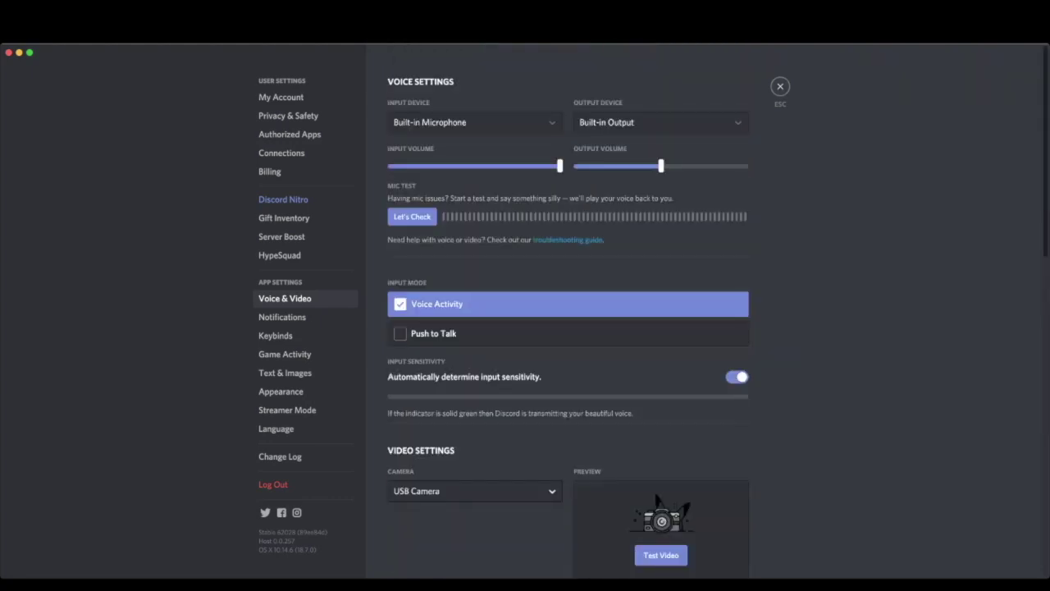
{"action": "scroll", "coordinate": [568, 328], "scroll_direction": "down", "scroll_amount": 15}
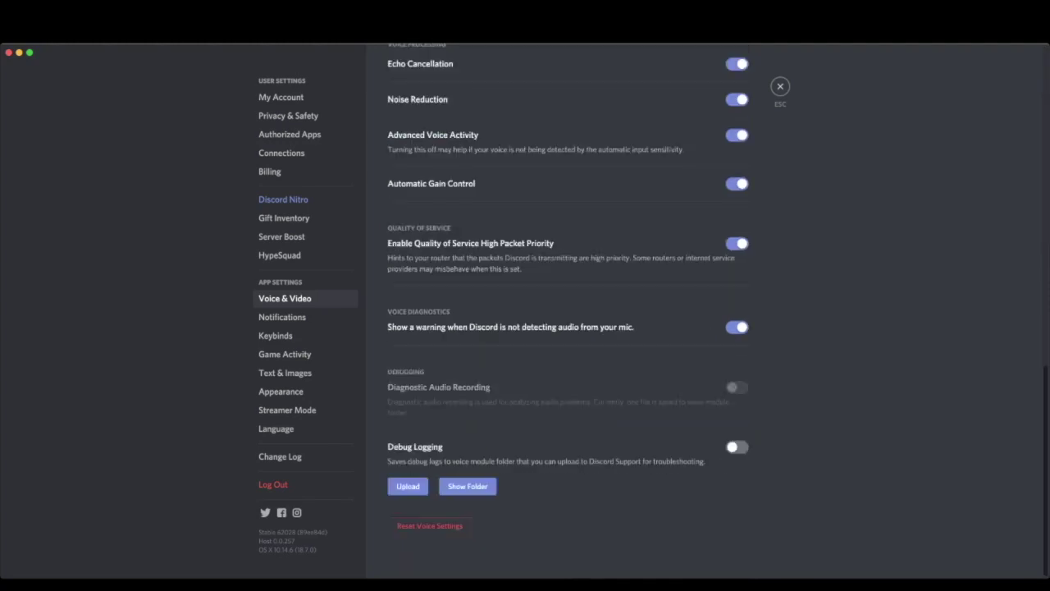
{"action": "scroll", "coordinate": [568, 328], "scroll_direction": "up", "scroll_amount": 15}
{"action": "left_click", "coordinate": [781, 86]}
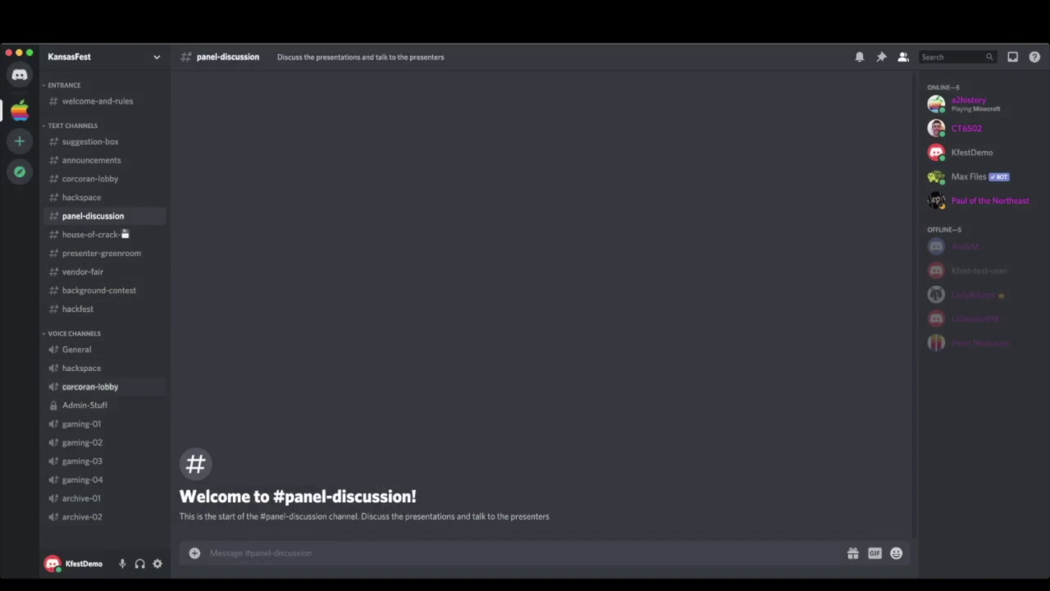
{"action": "left_click", "coordinate": [91, 386]}
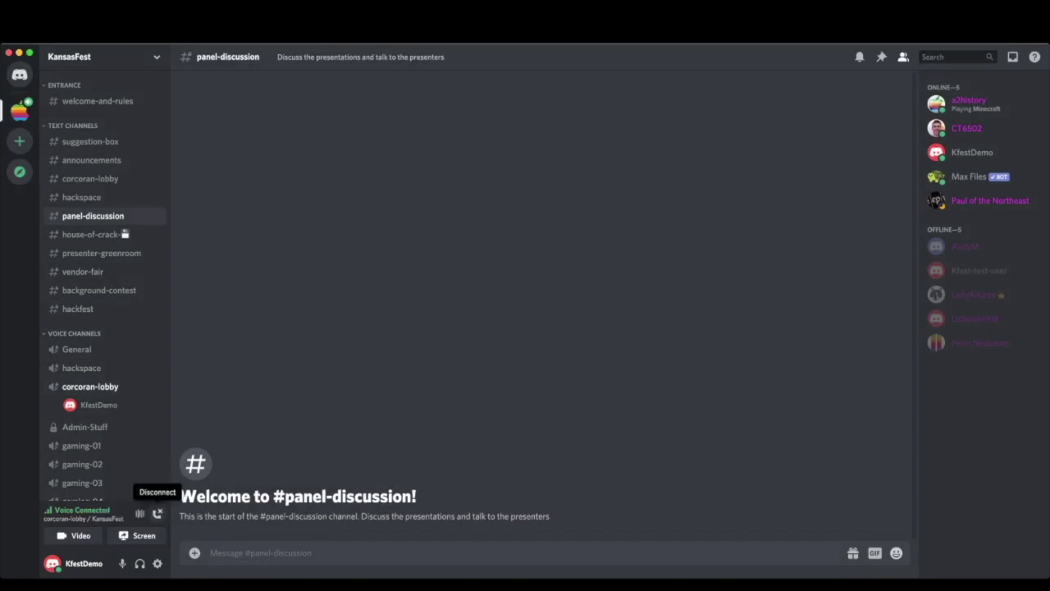
{"action": "left_click", "coordinate": [156, 513]}
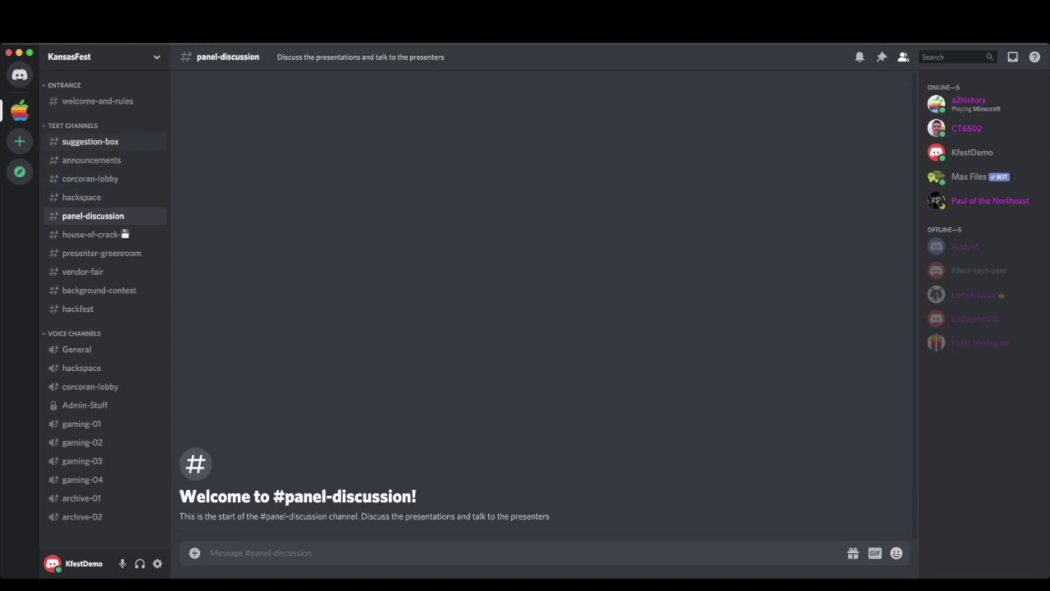
{"action": "left_click", "coordinate": [90, 141]}
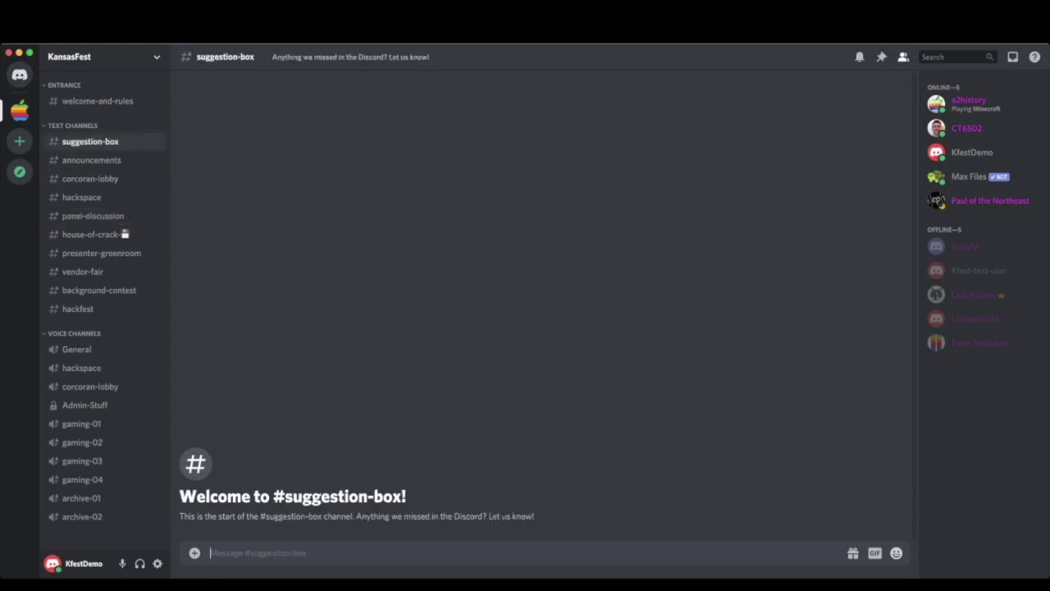